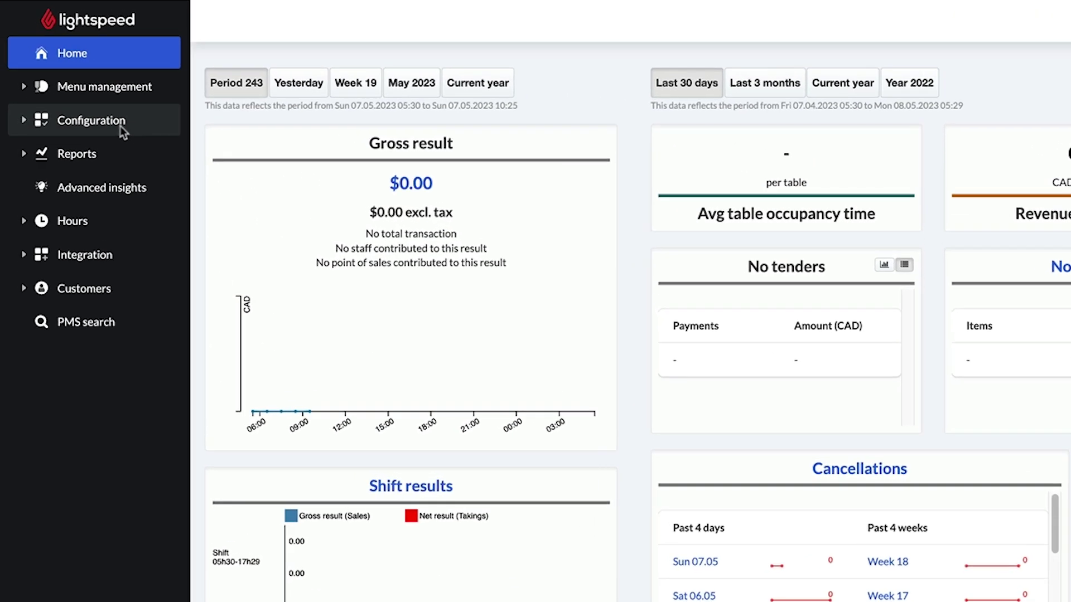
Start a new printing profile from Configuration > Printing > Printing profiles.
{"action": "left_click", "coordinate": [81, 85]}
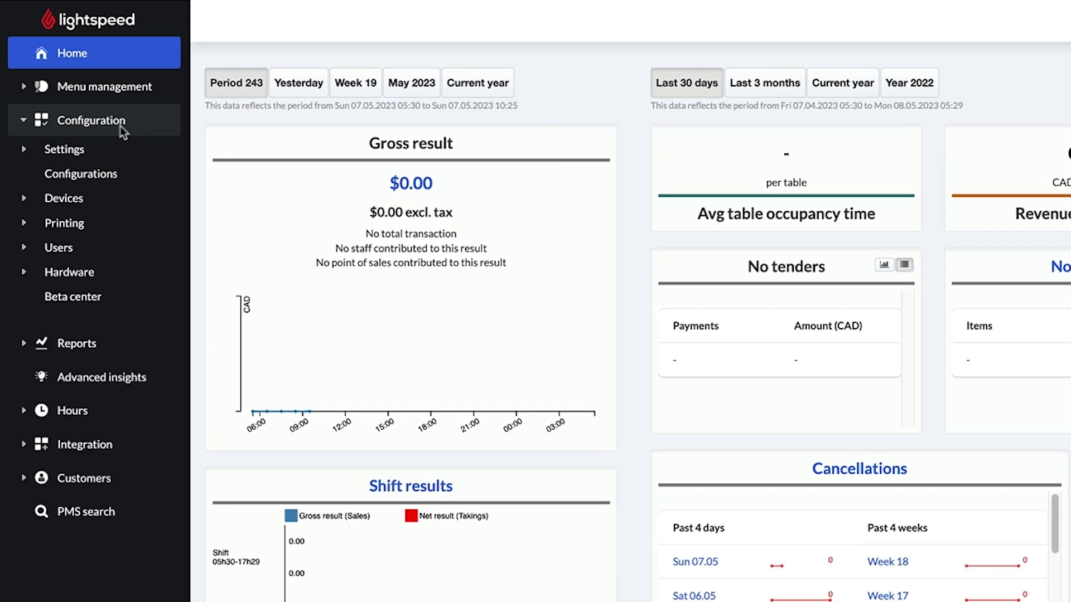
{"action": "left_click", "coordinate": [82, 225]}
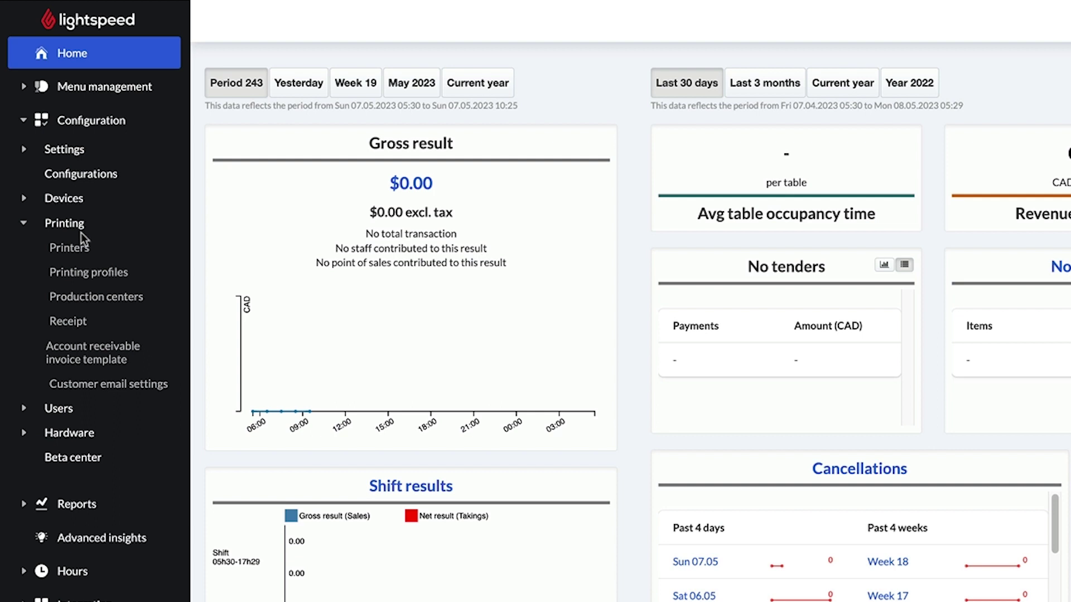
{"action": "left_click", "coordinate": [84, 272]}
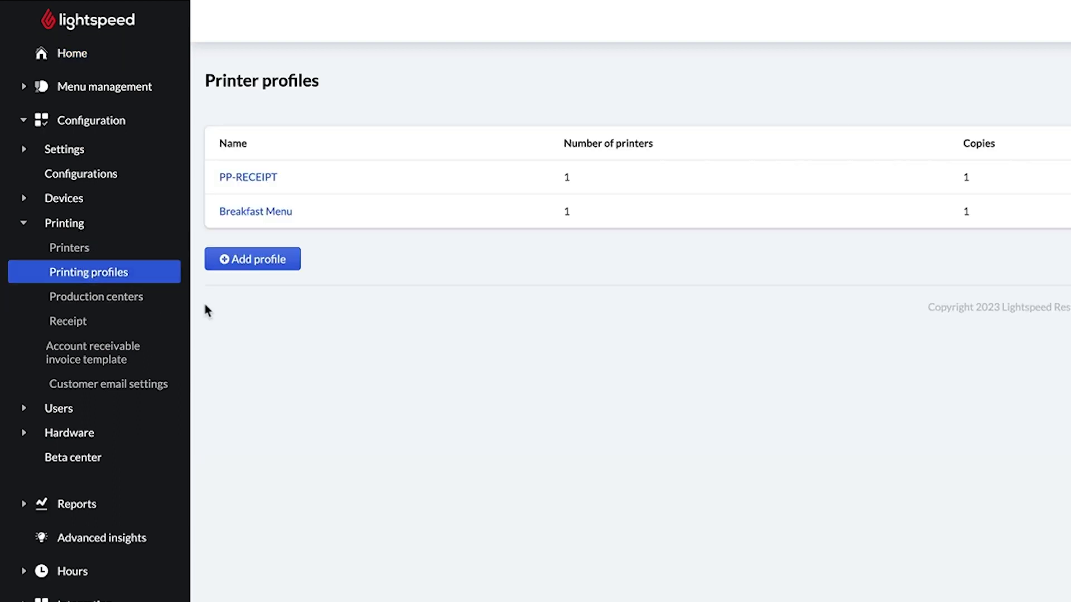
{"action": "left_click", "coordinate": [262, 267]}
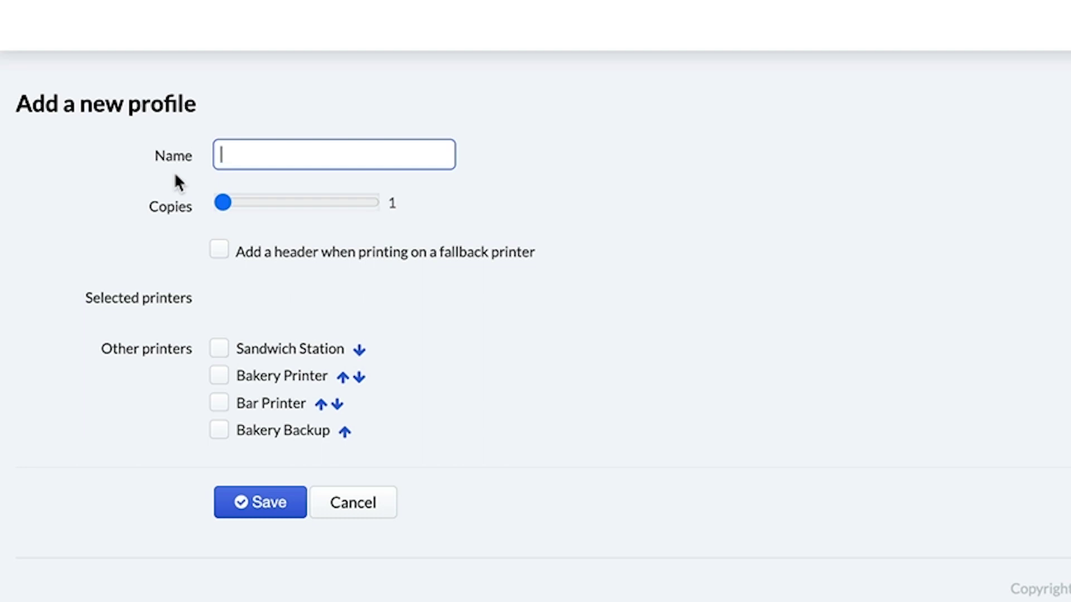
Enter 'Bakery' as the profile name and return the copies slider to 1.
{"action": "type", "text": "Bakery"}
{"action": "left_click", "coordinate": [178, 182]}
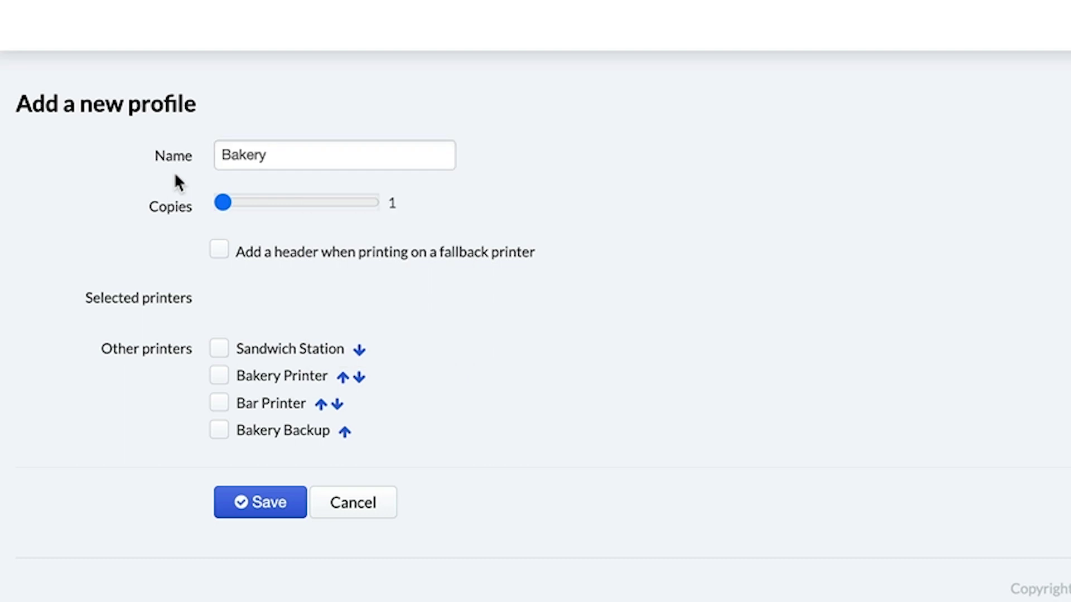
{"action": "left_click", "coordinate": [224, 202]}
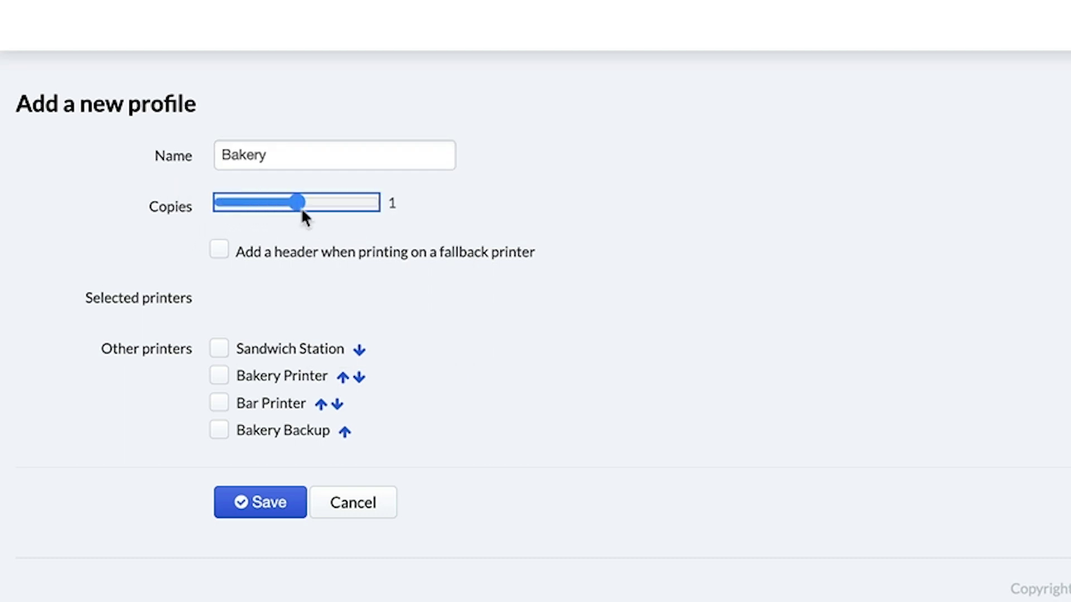
{"action": "left_click_drag", "start_coordinate": [379, 216], "coordinate": [191, 219]}
{"action": "left_click", "coordinate": [447, 220]}
{"action": "left_click", "coordinate": [155, 237]}
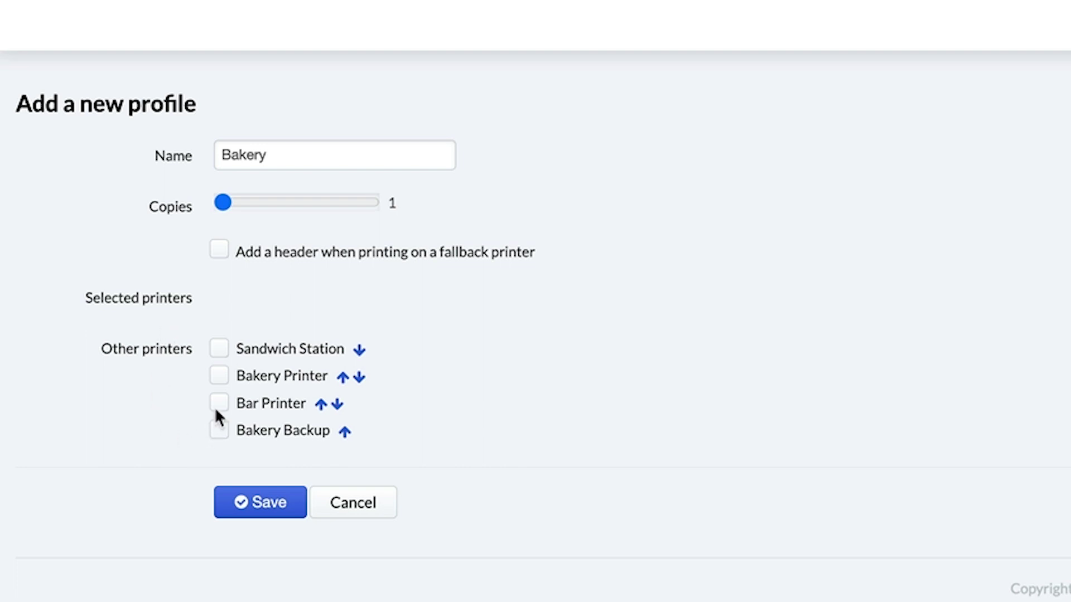
Select Bakery Backup and Bakery Printer for the profile, ordering Bakery Printer first.
{"action": "left_click", "coordinate": [219, 430]}
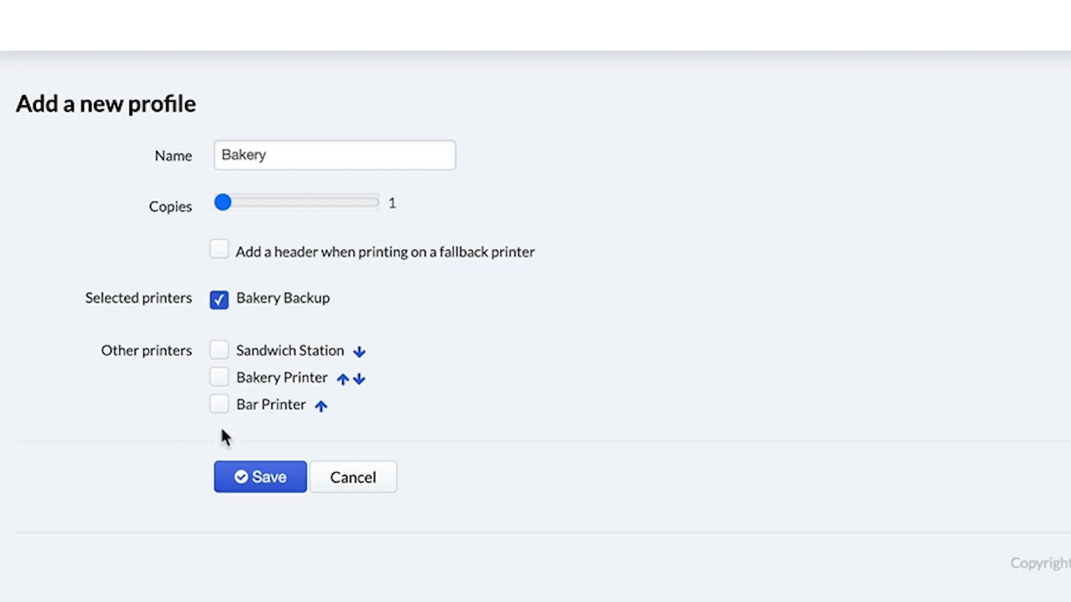
{"action": "left_click", "coordinate": [223, 377]}
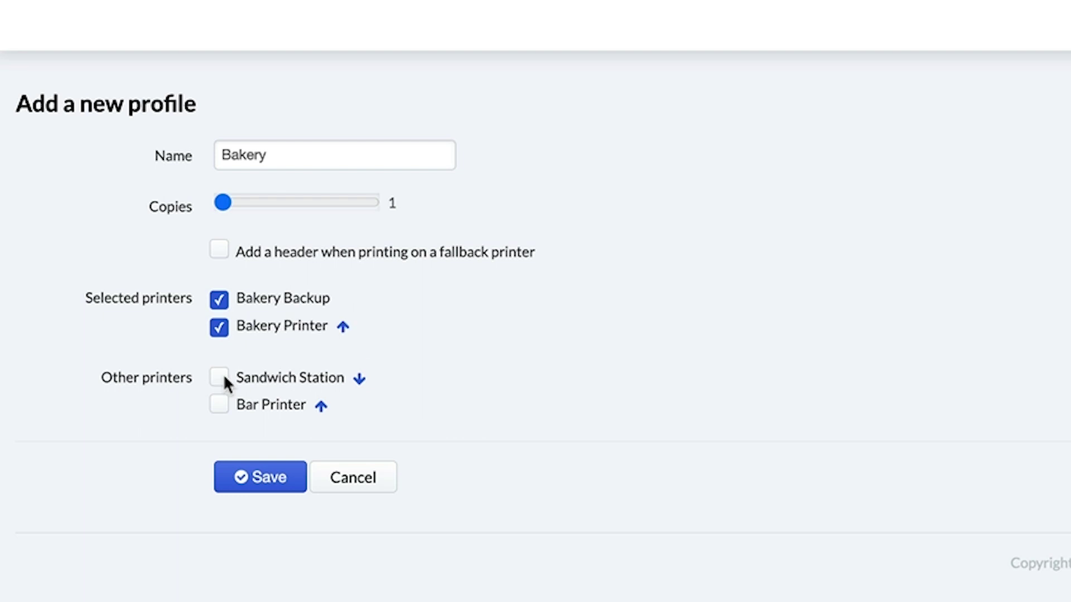
{"action": "left_click", "coordinate": [343, 327]}
{"action": "left_click", "coordinate": [343, 300]}
{"action": "left_click", "coordinate": [343, 327]}
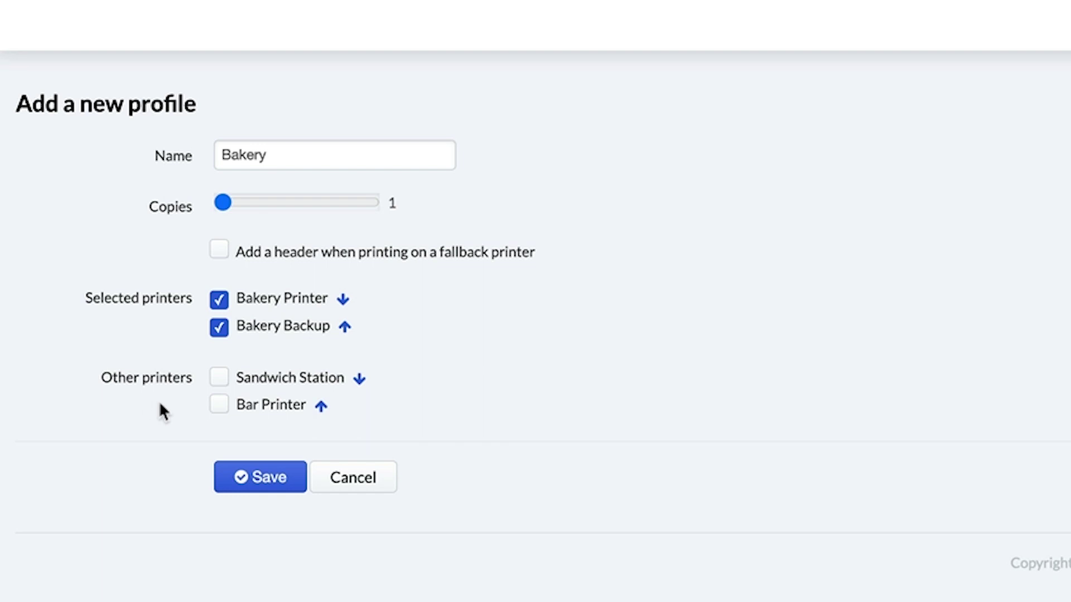
Save the Bakery profile without Sandwich Station among its printers.
{"action": "left_click", "coordinate": [216, 377]}
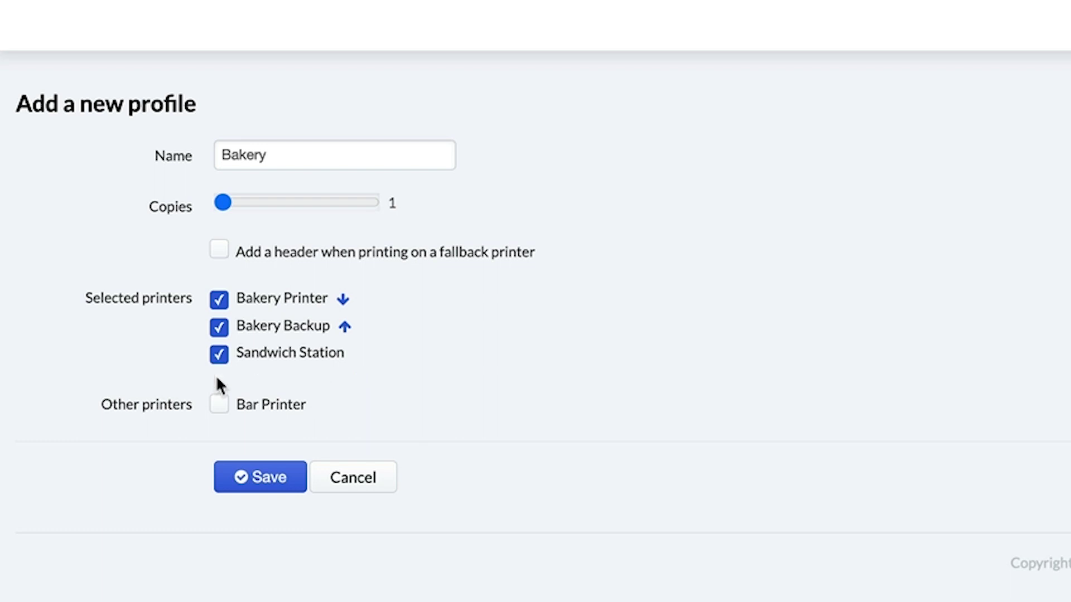
{"action": "left_click", "coordinate": [218, 351]}
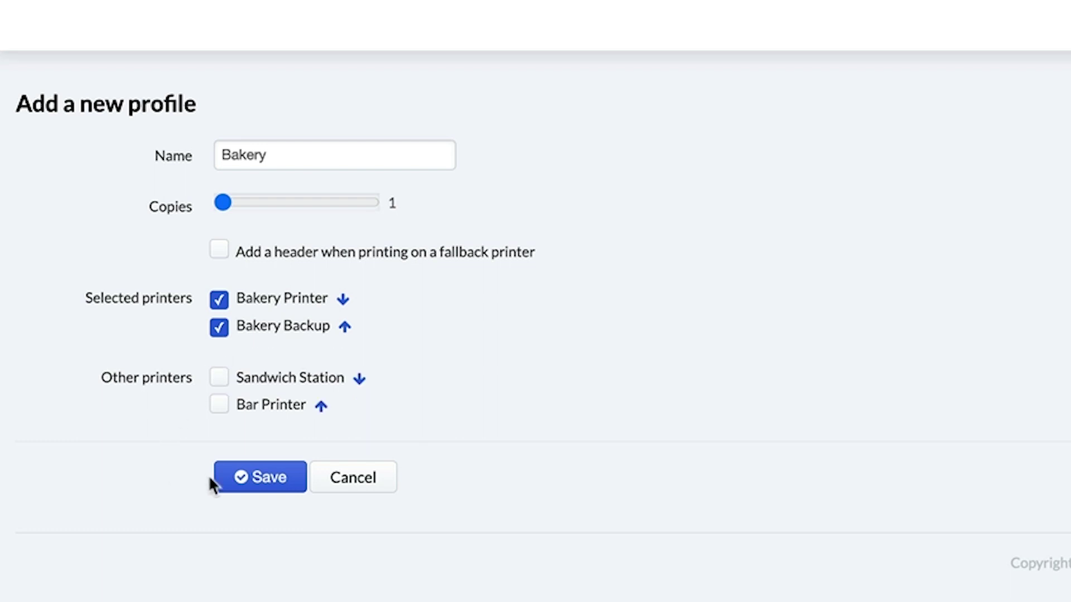
{"action": "left_click", "coordinate": [256, 480]}
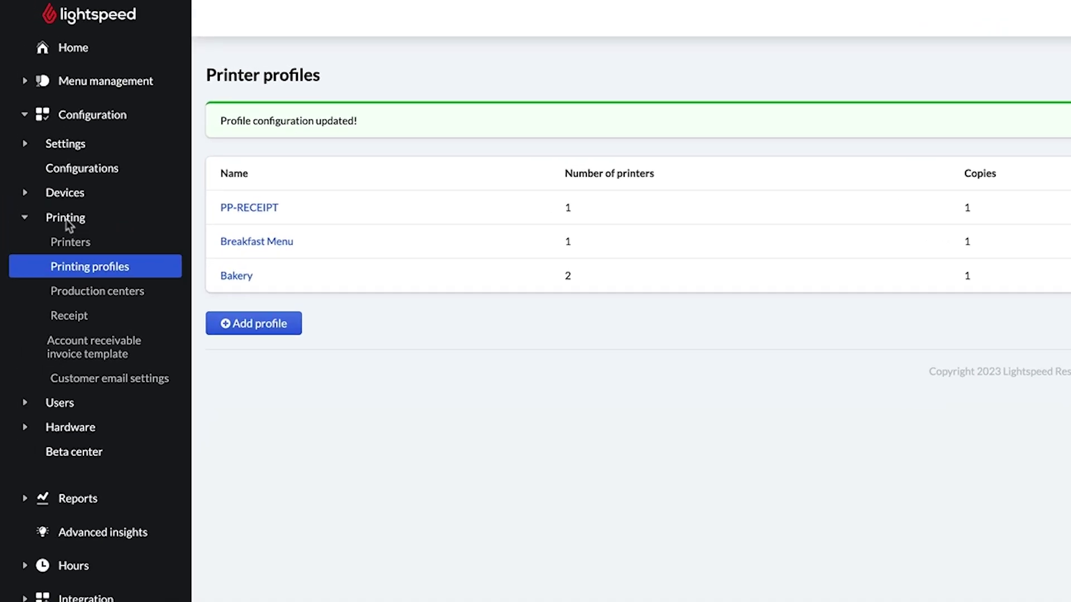
Start a new production center from Printing > Production centers.
{"action": "left_click", "coordinate": [95, 295]}
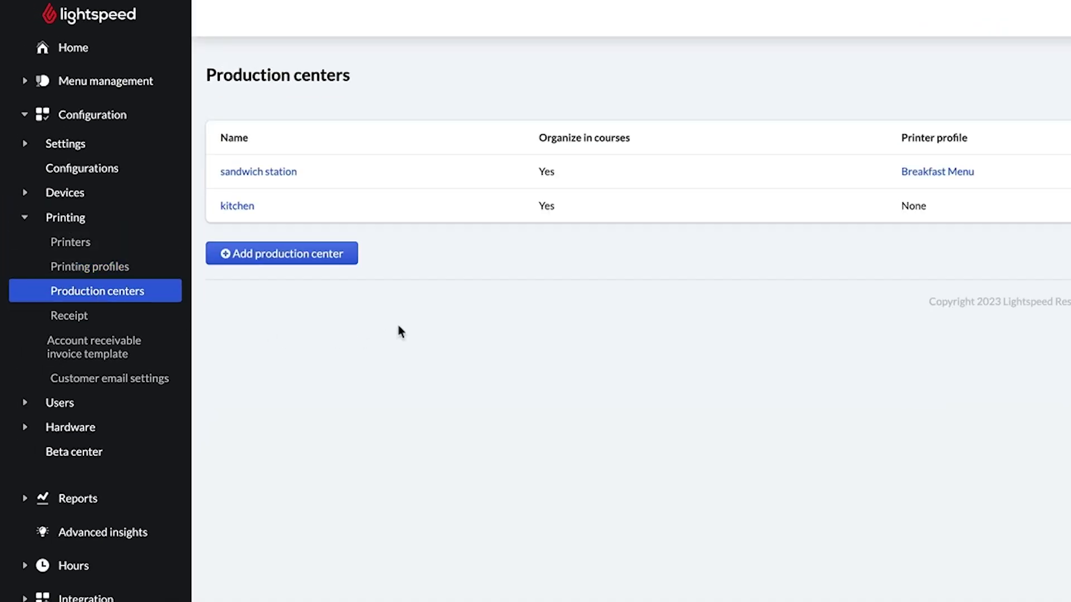
{"action": "left_click", "coordinate": [292, 264]}
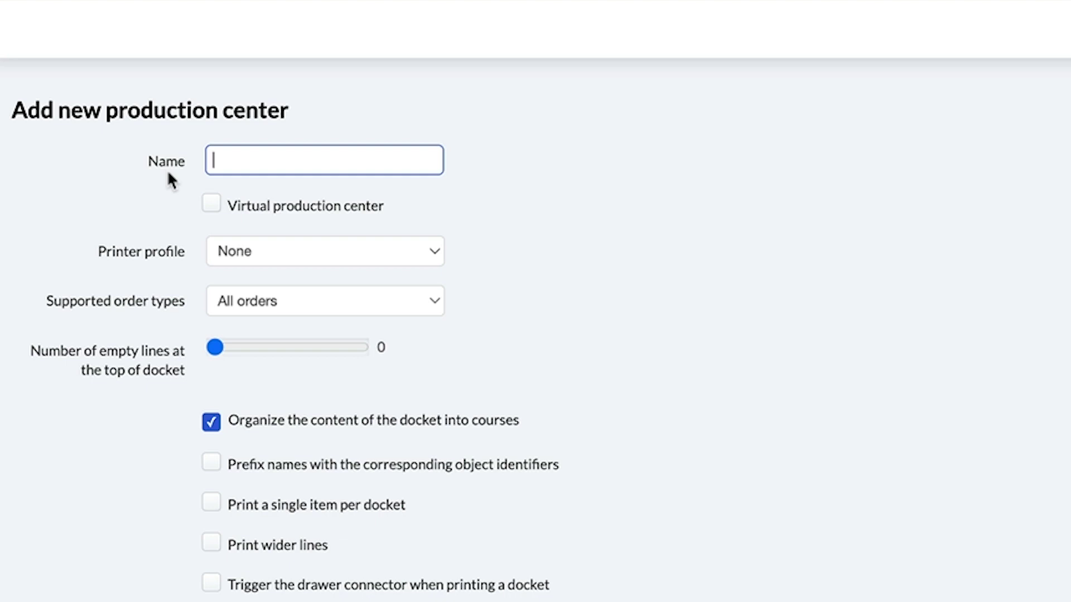
Name the production center 'Bakery' and leave it as a physical, non-virtual center.
{"action": "type", "text": "Bakery"}
{"action": "key", "text": "Tab"}
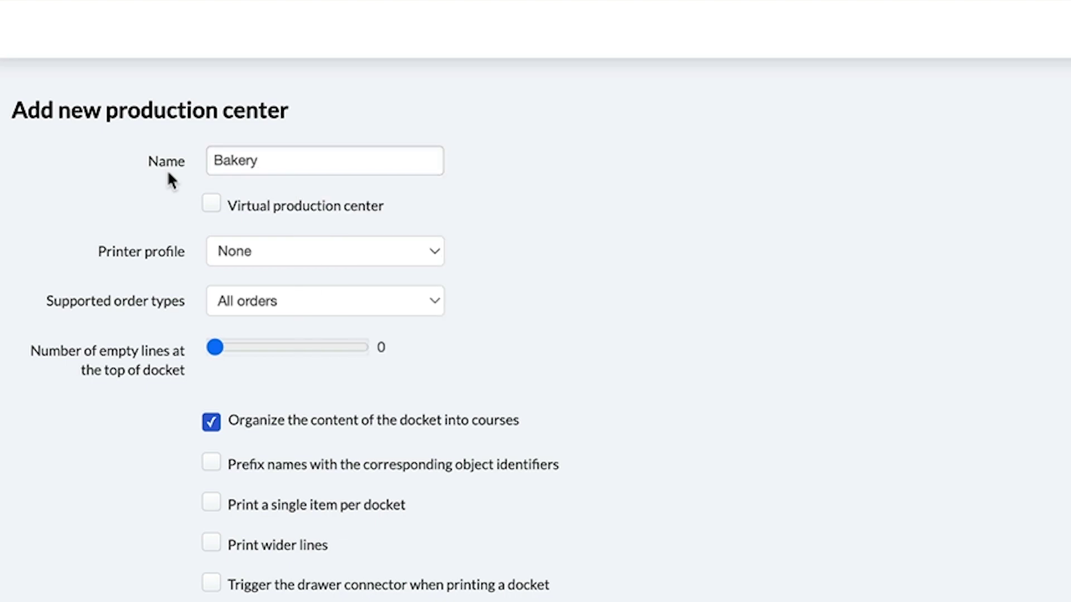
{"action": "left_click", "coordinate": [212, 206]}
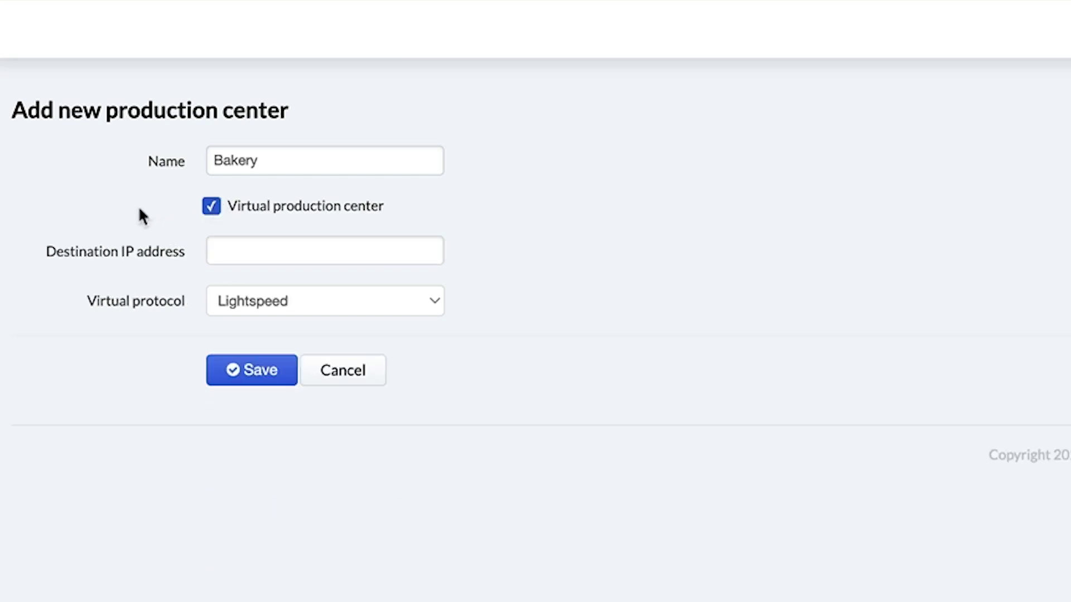
{"action": "left_click", "coordinate": [212, 206]}
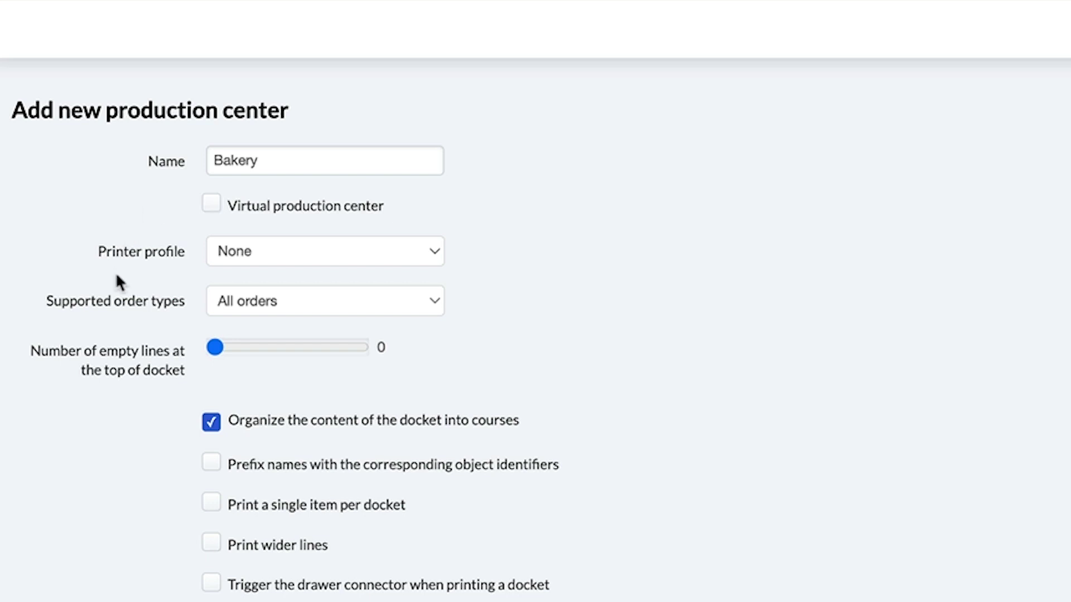
Choose the Bakery printer profile and keep supported order types on All orders.
{"action": "left_click", "coordinate": [406, 253]}
{"action": "left_click", "coordinate": [289, 321]}
{"action": "left_click", "coordinate": [434, 302]}
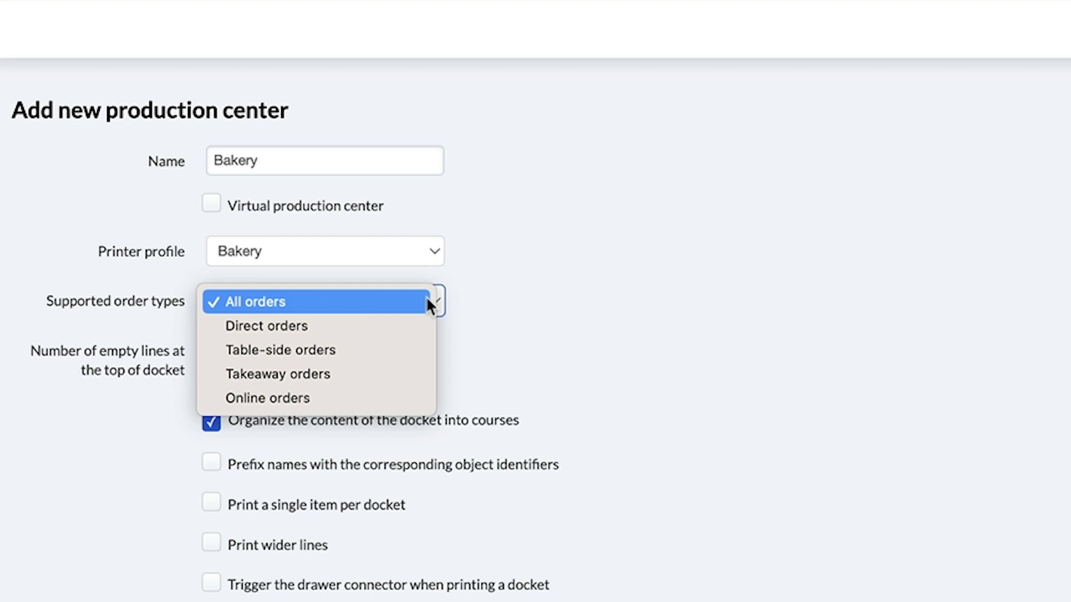
{"action": "left_click", "coordinate": [427, 302]}
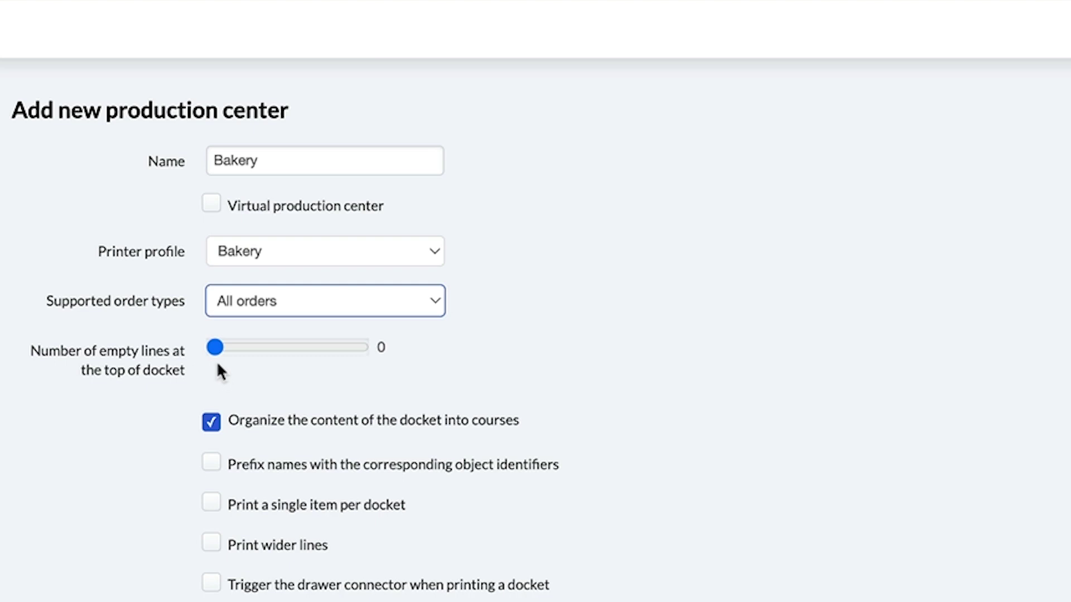
Set 2 empty lines at the top of the docket and save the Bakery production center.
{"action": "left_click_drag", "start_coordinate": [216, 347], "coordinate": [225, 349]}
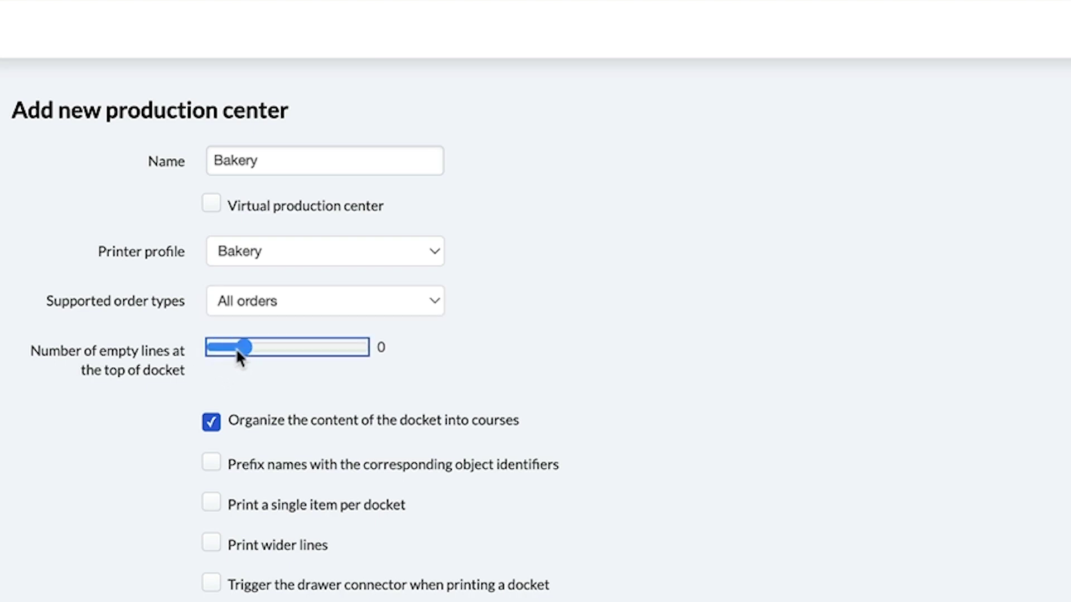
{"action": "left_click", "coordinate": [234, 348]}
{"action": "left_click", "coordinate": [244, 349]}
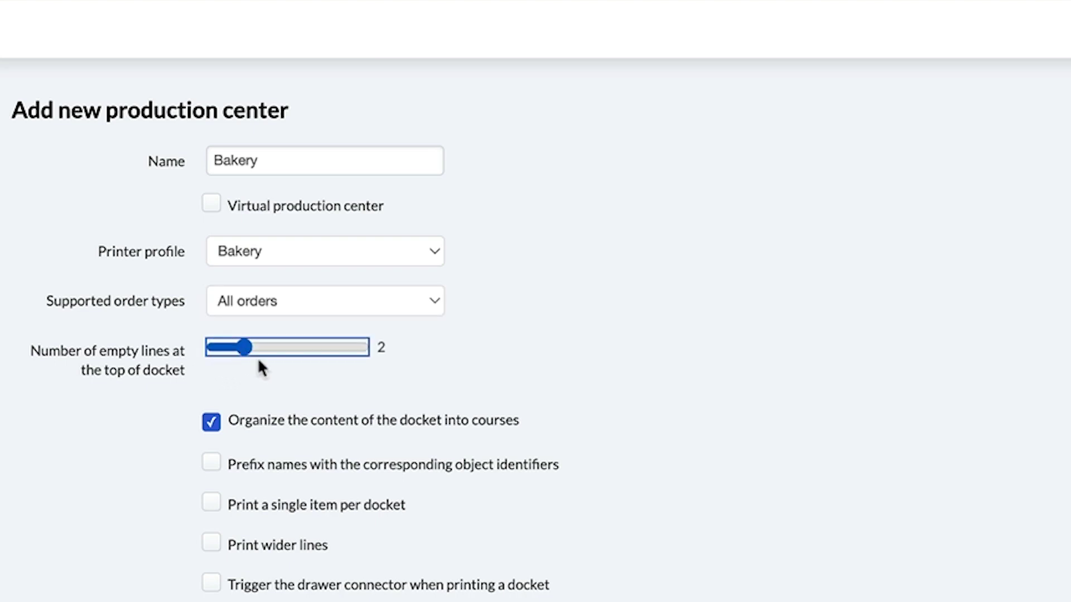
{"action": "left_click", "coordinate": [344, 393]}
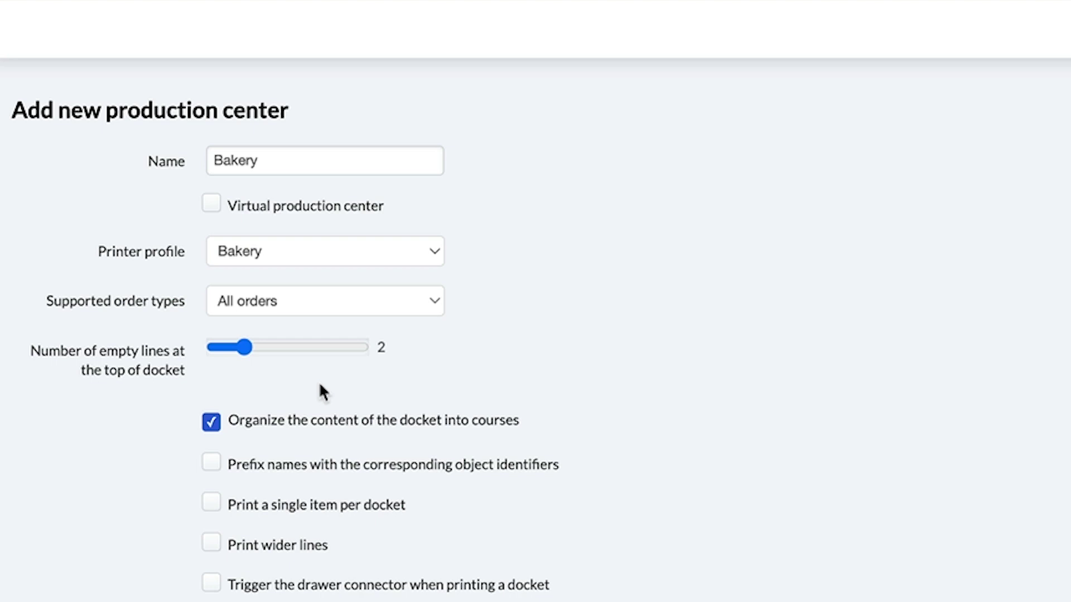
{"action": "scroll", "coordinate": [320, 385], "scroll_direction": "down", "scroll_amount": 5}
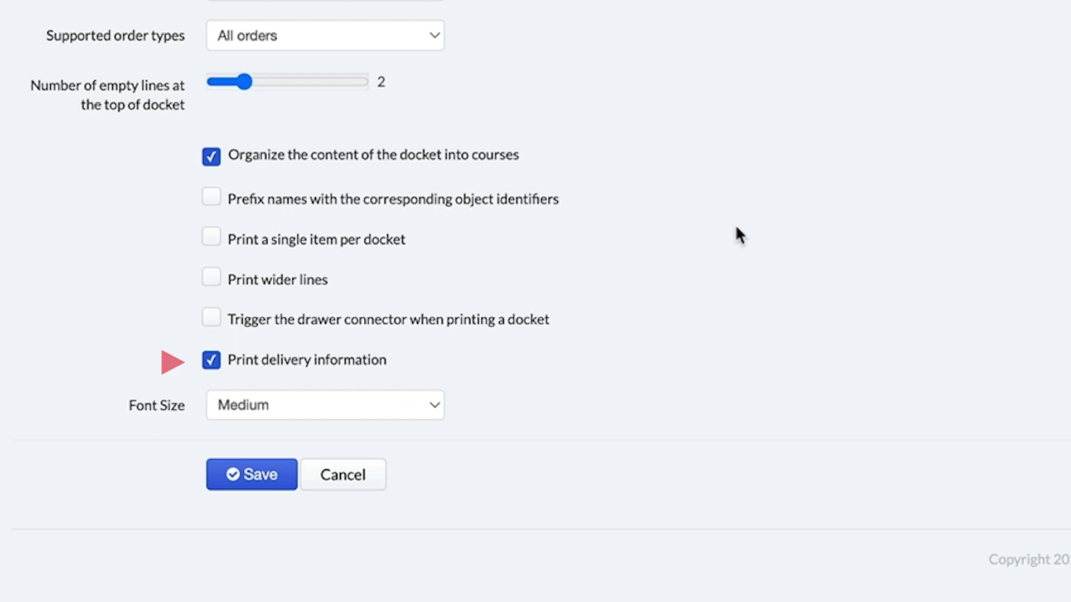
{"action": "left_click", "coordinate": [233, 476]}
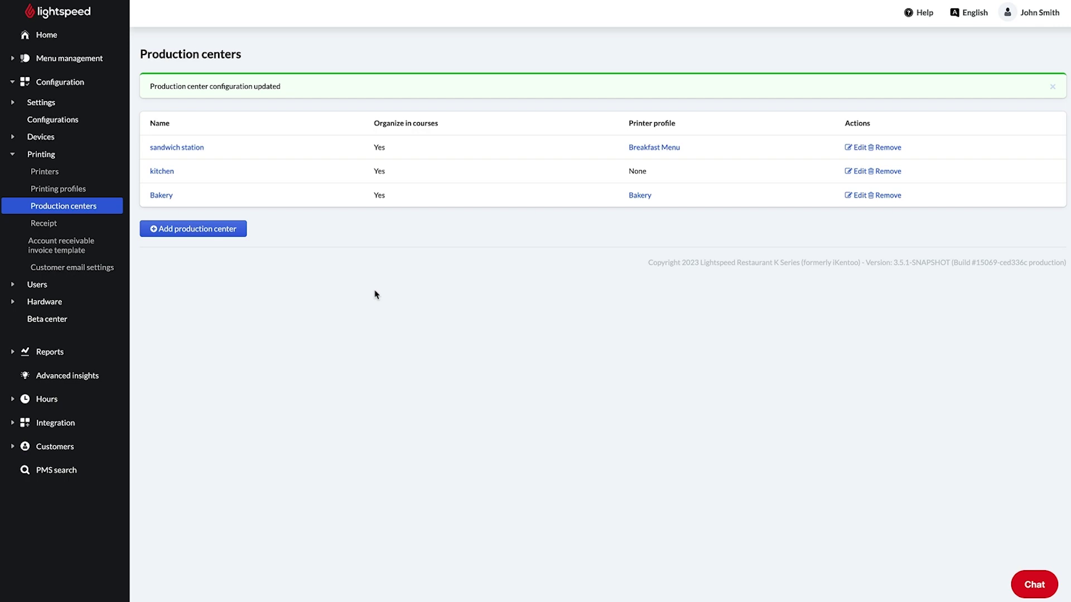
Expand the Menu management section in the sidebar.
{"action": "left_click", "coordinate": [92, 59]}
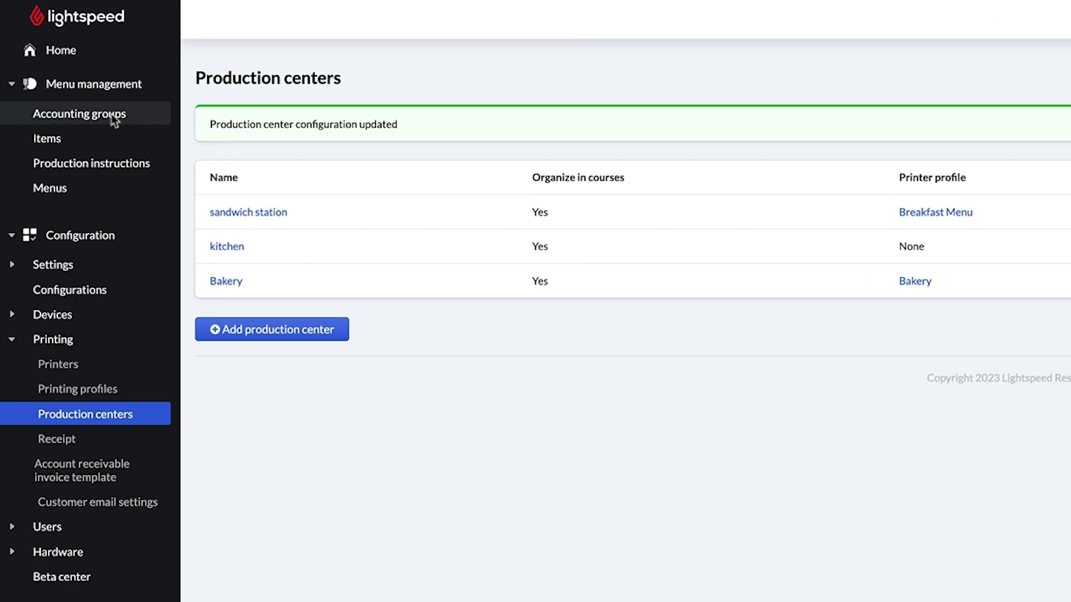
Edit the Pasteries accounting group to use the Bakery production center and save it.
{"action": "left_click", "coordinate": [112, 113]}
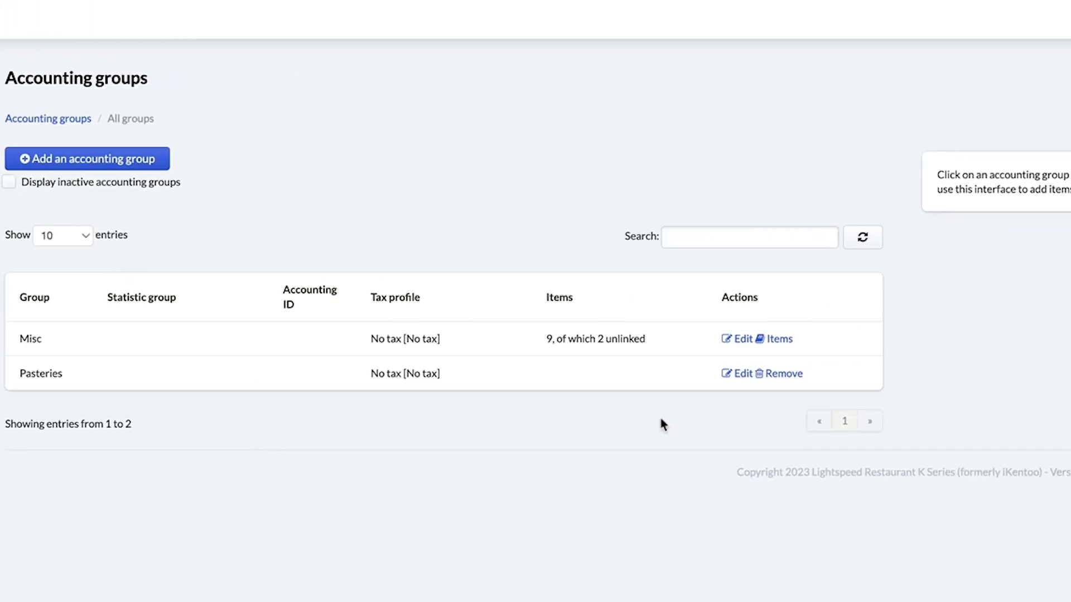
{"action": "left_click", "coordinate": [742, 373]}
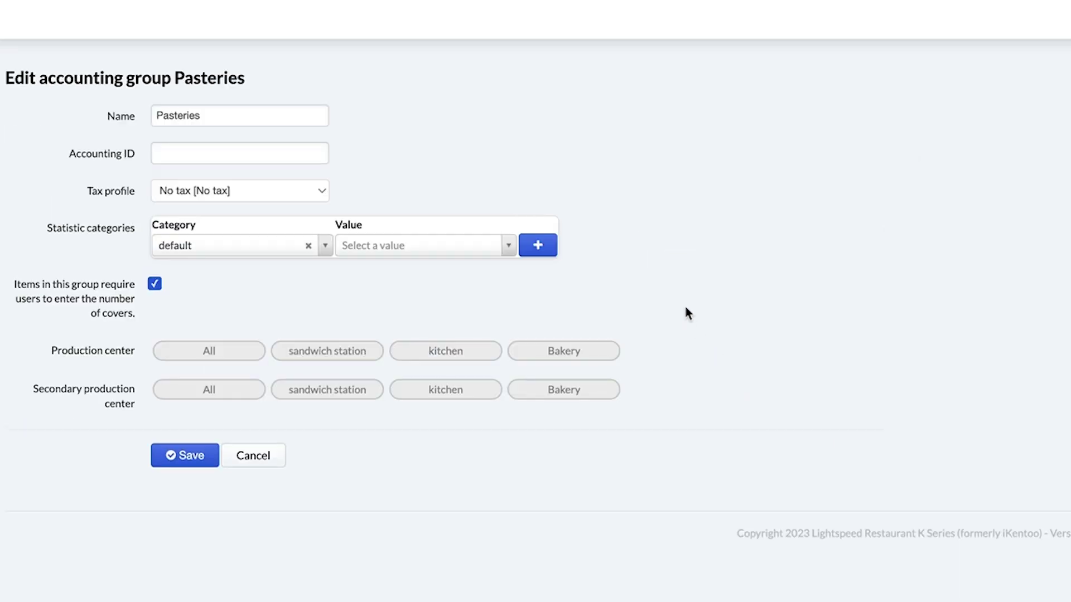
{"action": "left_click", "coordinate": [568, 353]}
{"action": "left_click", "coordinate": [179, 459]}
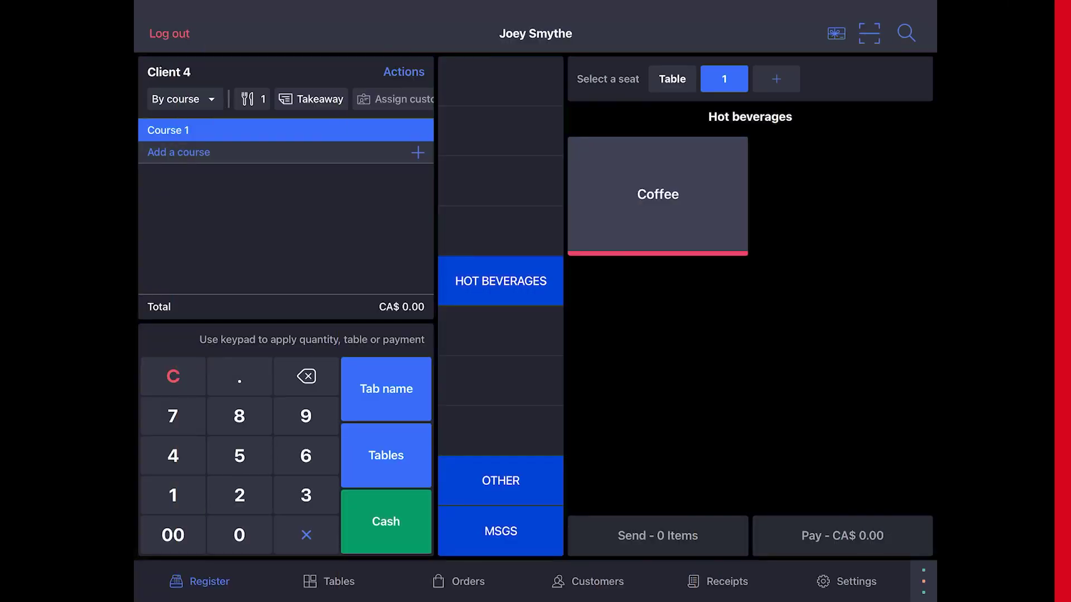
Reload the POS configuration and view the Printing targets in the Printing center.
{"action": "left_click", "coordinate": [853, 580]}
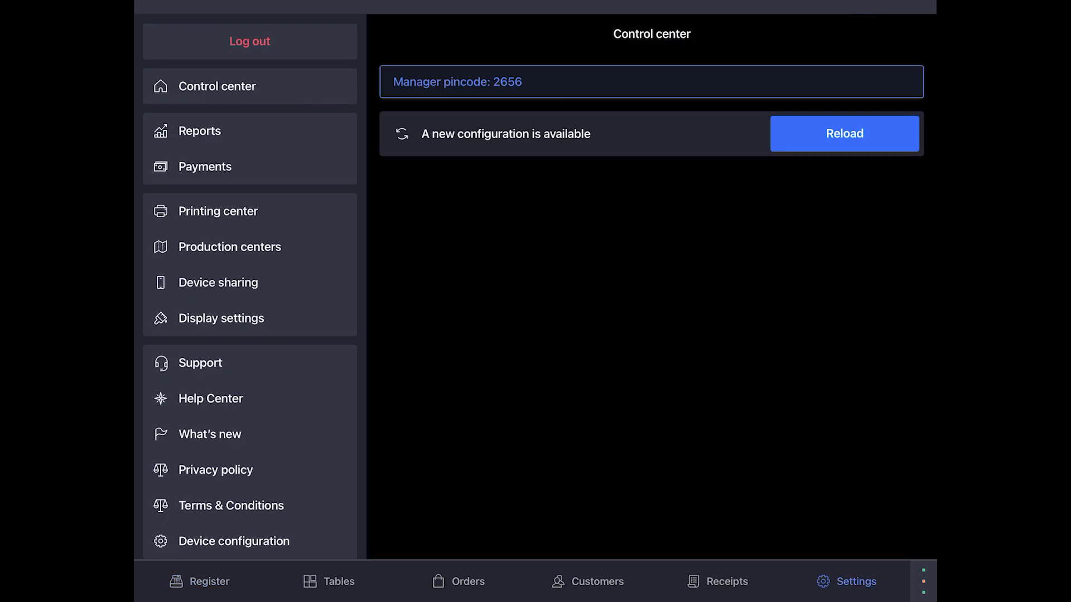
{"action": "left_click", "coordinate": [841, 133]}
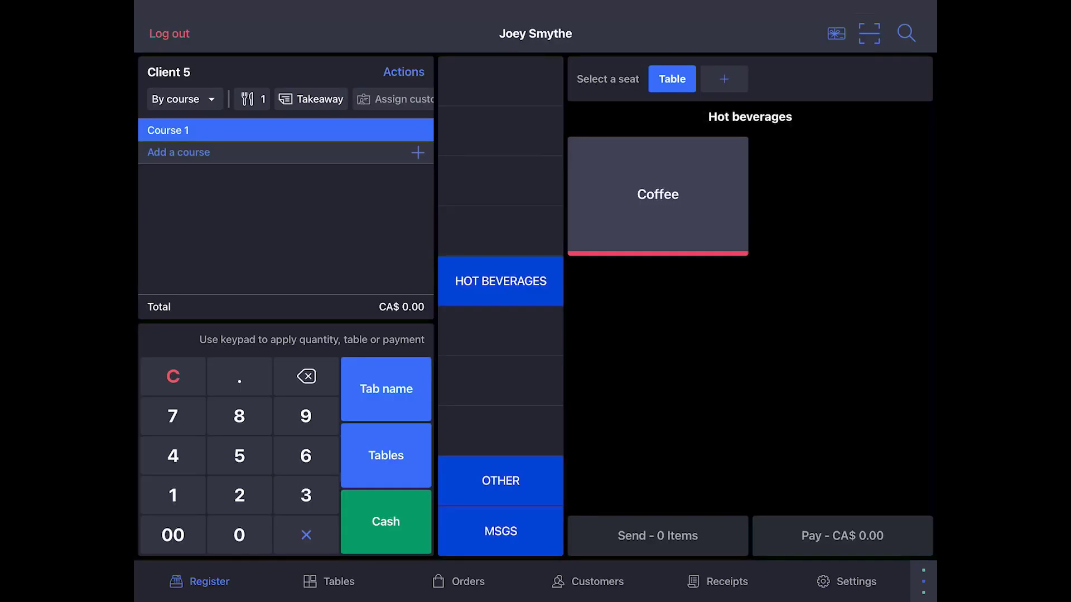
{"action": "left_click", "coordinate": [847, 582]}
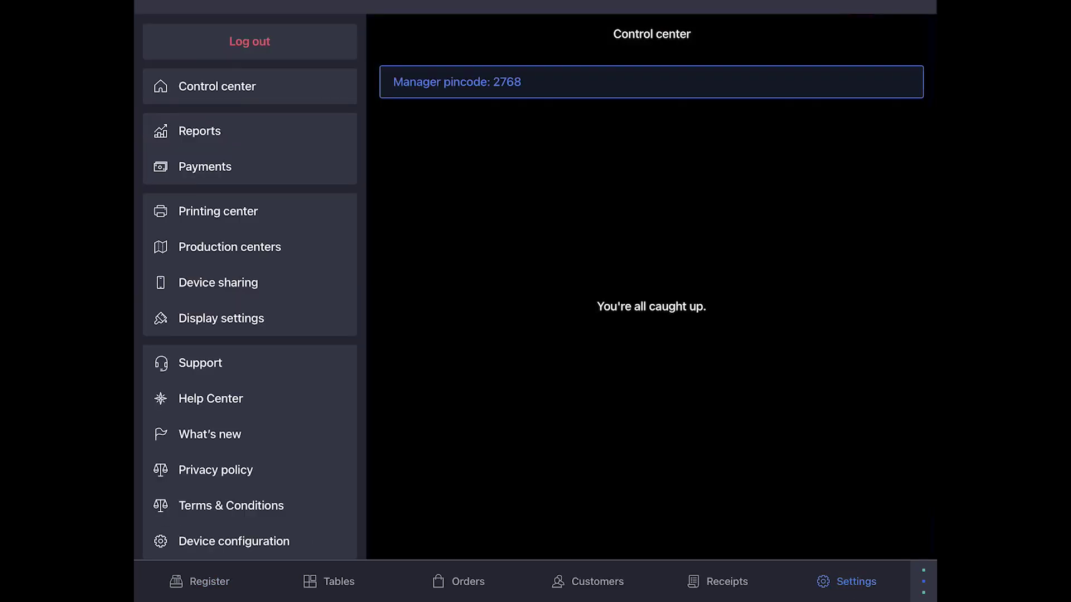
{"action": "left_click", "coordinate": [211, 212]}
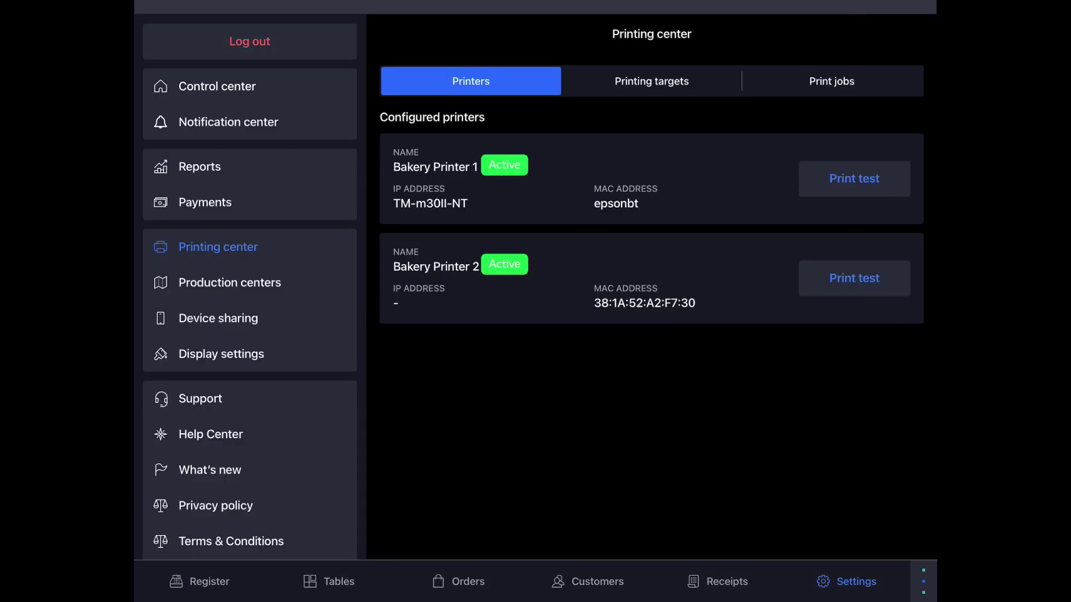
{"action": "left_click", "coordinate": [649, 81]}
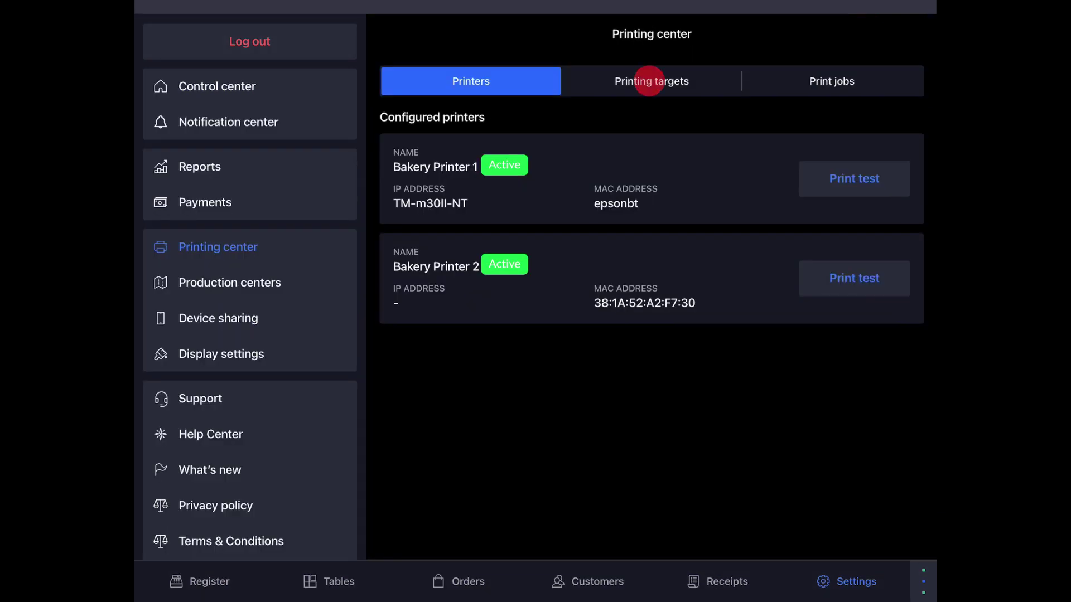